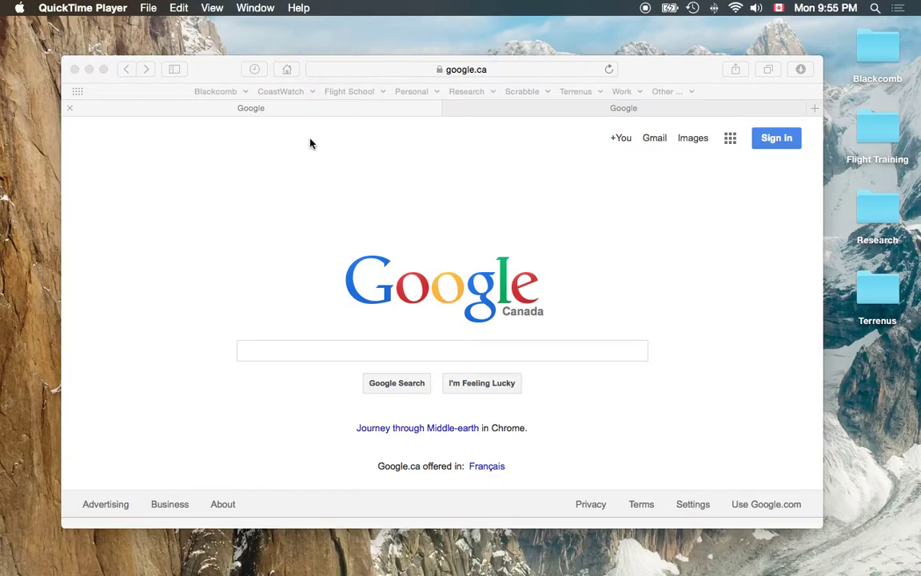
Search Google for 'coastwatch'
left_click(407, 353)
type("coastwa")
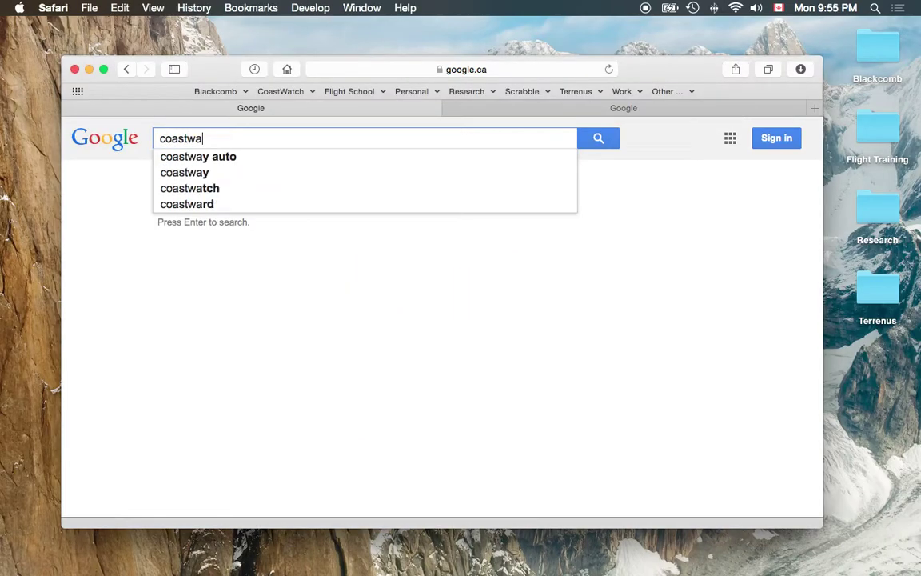
type("tch")
key("Return")
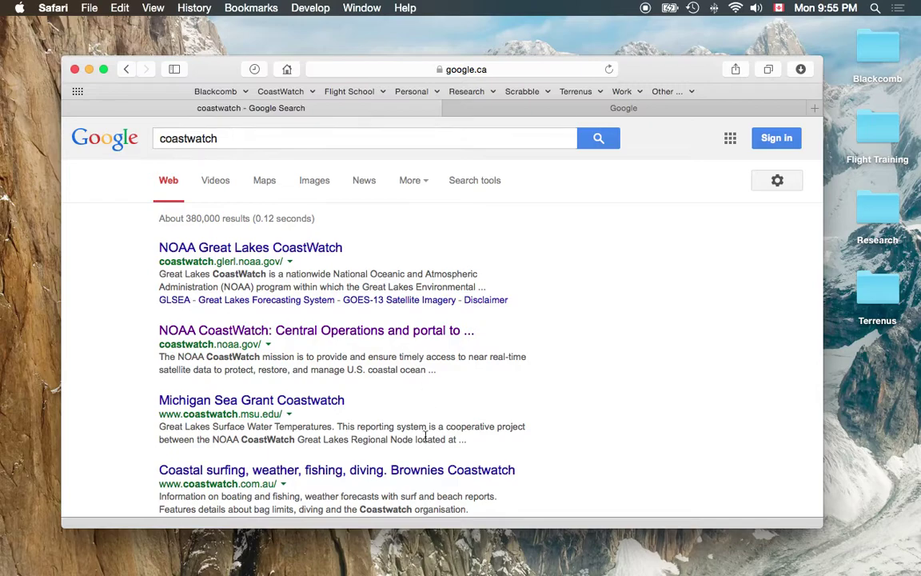
Go from the NOAA CoastWatch result through Resources to the Software & Utilities page
left_click(323, 331)
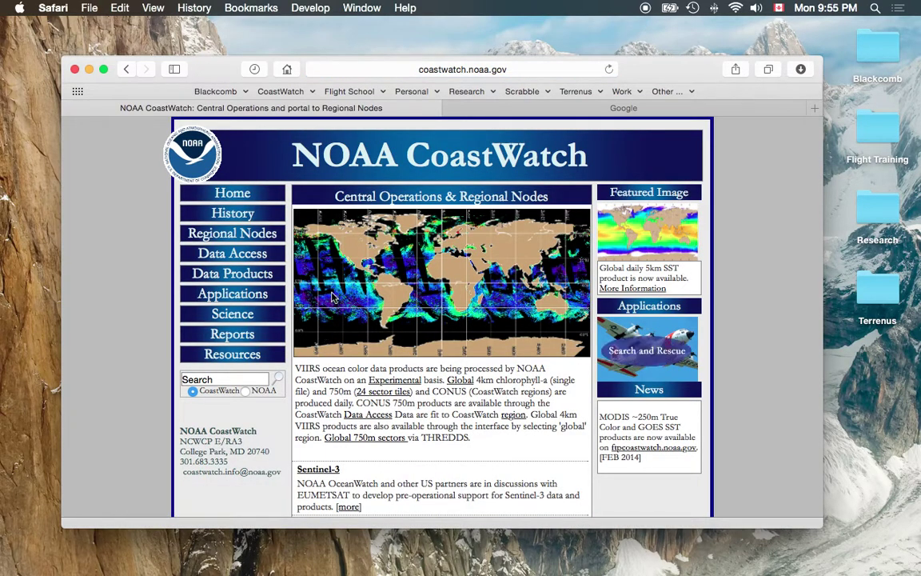
left_click(233, 356)
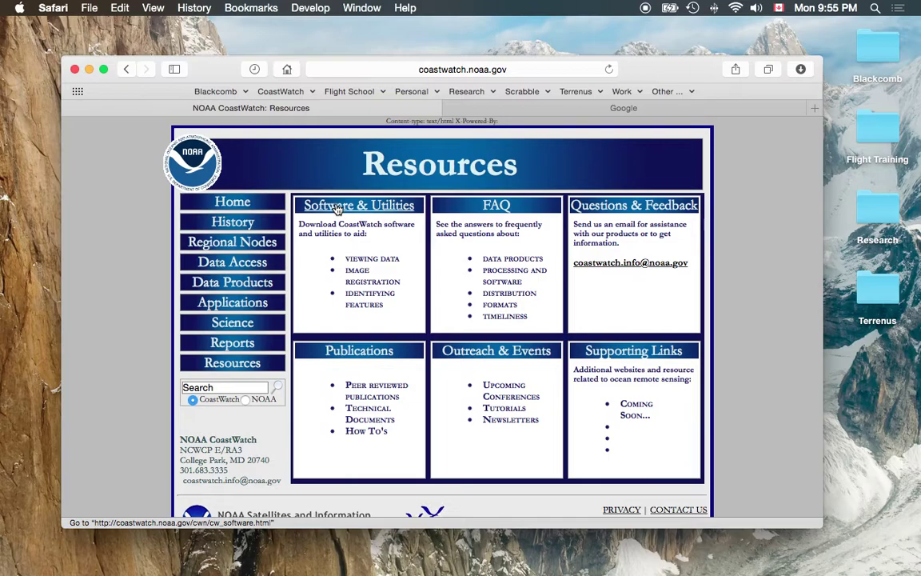
left_click(336, 209)
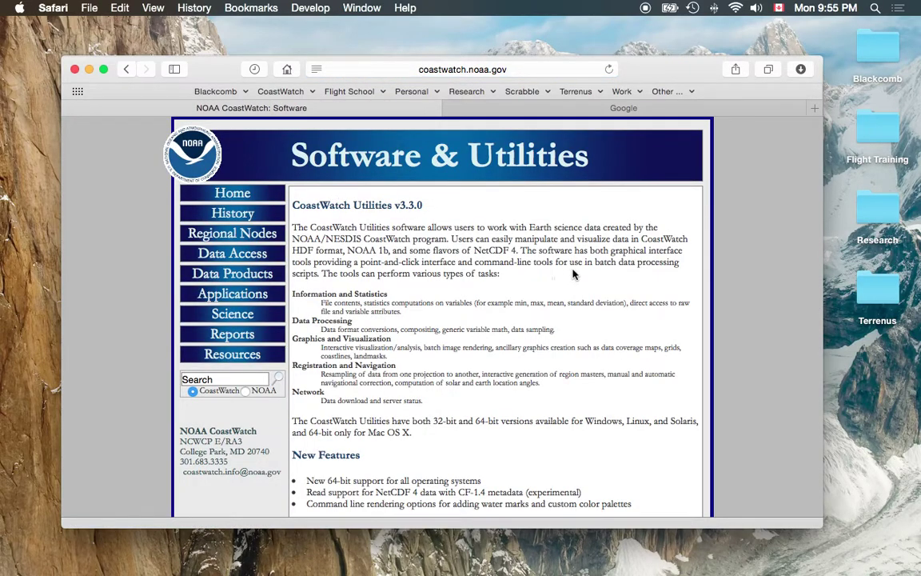
scroll(573, 275, "down", 5)
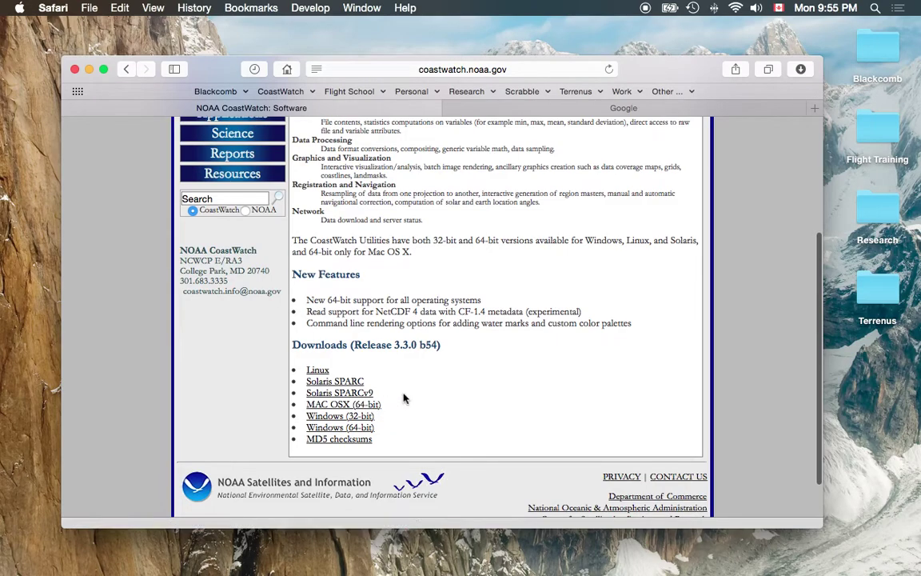
scroll(426, 397, "up", 1)
scroll(426, 398, "up", 3)
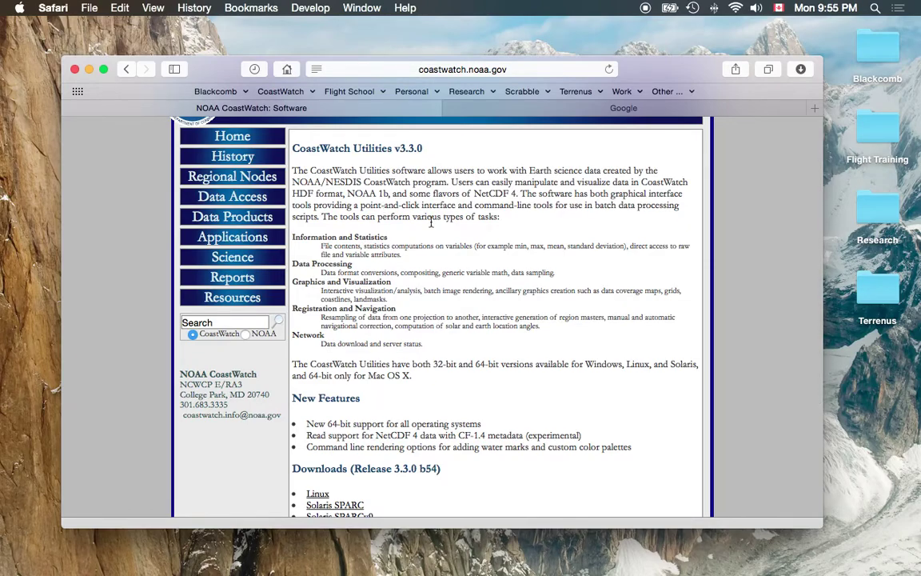
scroll(388, 200, "down", 4)
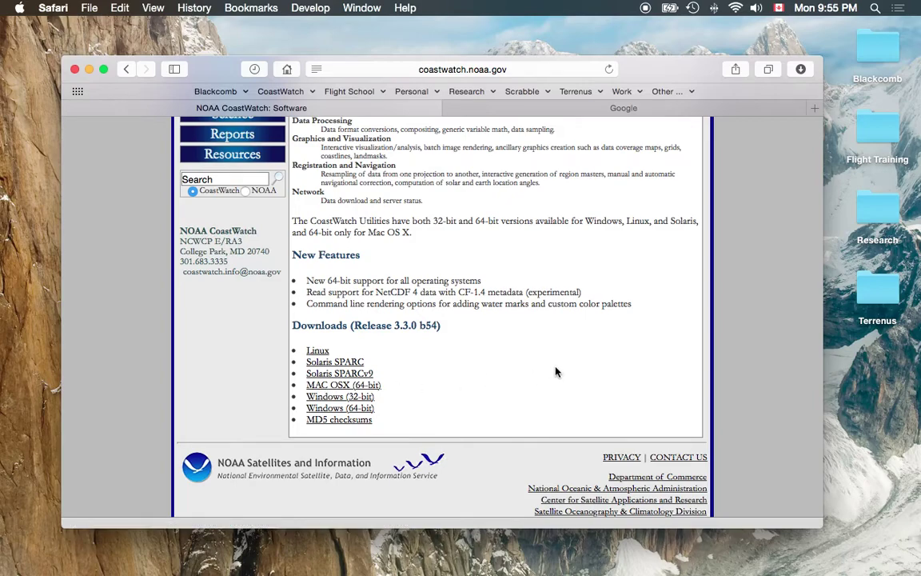
mouse_move(595, 560)
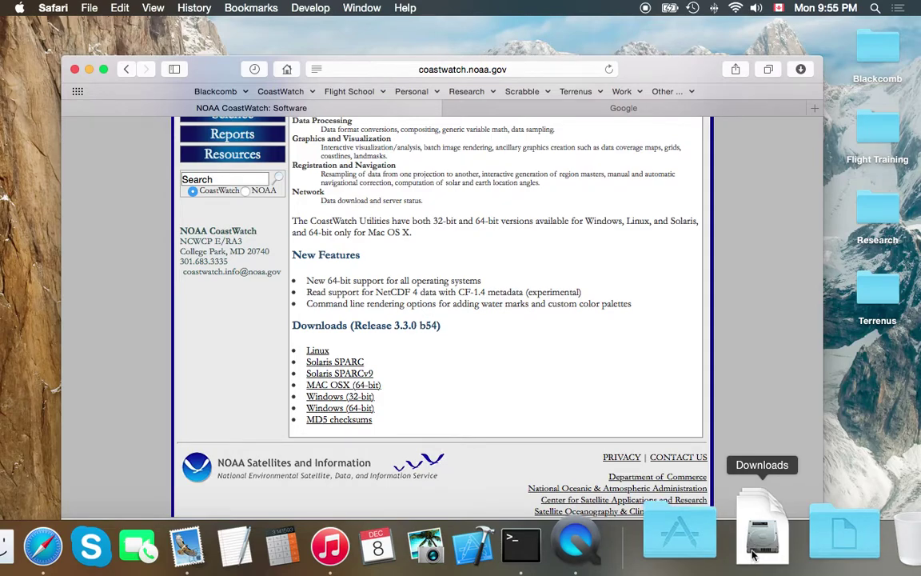
Open the downloaded cwf .dmg, launch the v3.3.0 Installer past Gatekeeper, and choose a different install directory
left_click(756, 552)
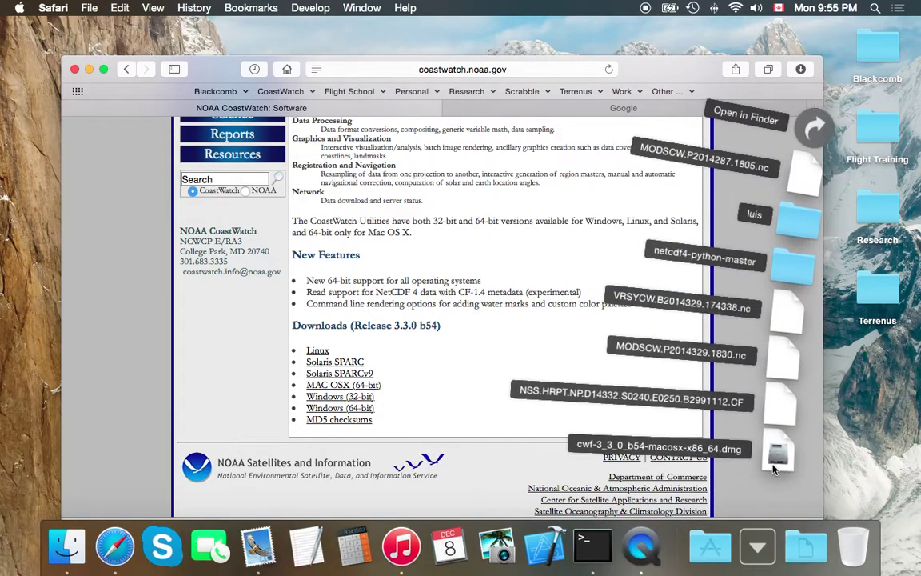
left_click(776, 466)
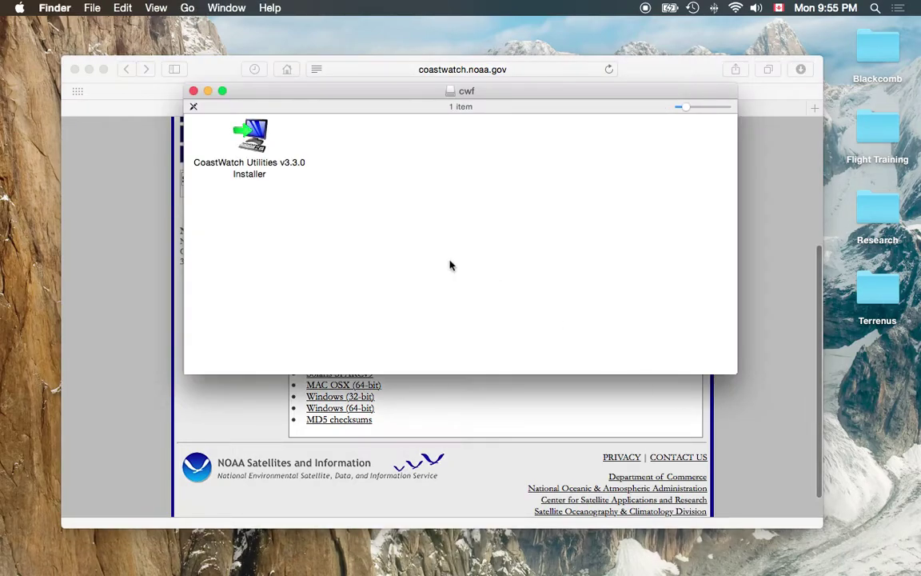
left_click(254, 136)
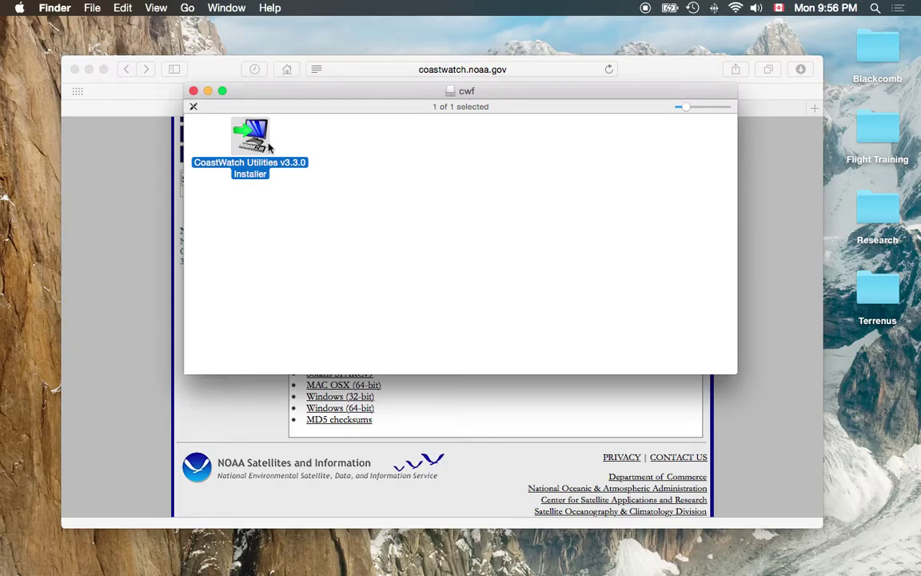
double_click(253, 137)
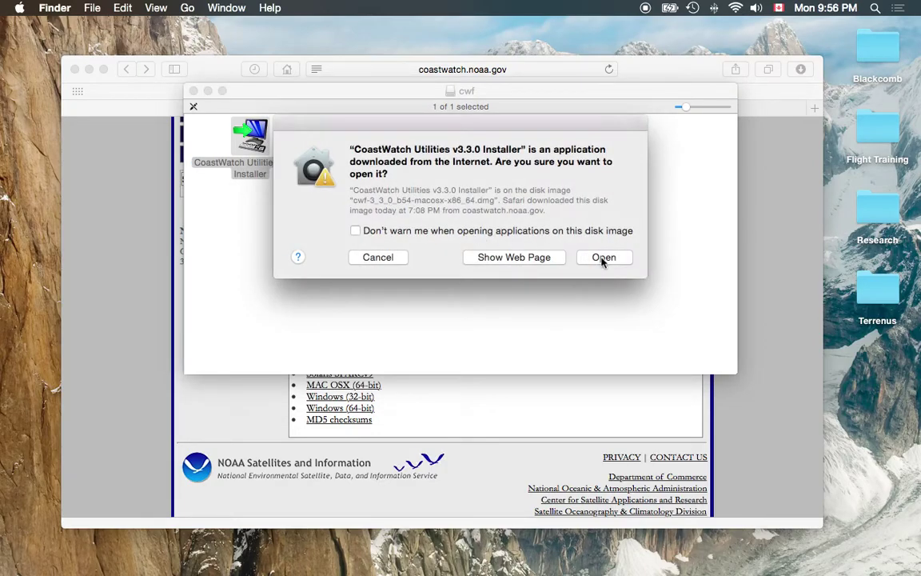
left_click(604, 257)
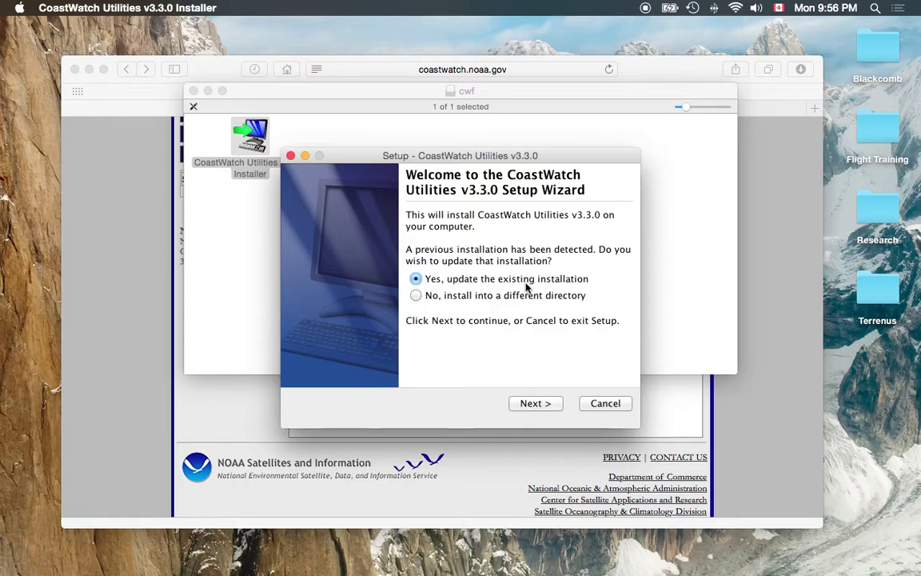
left_click(494, 296)
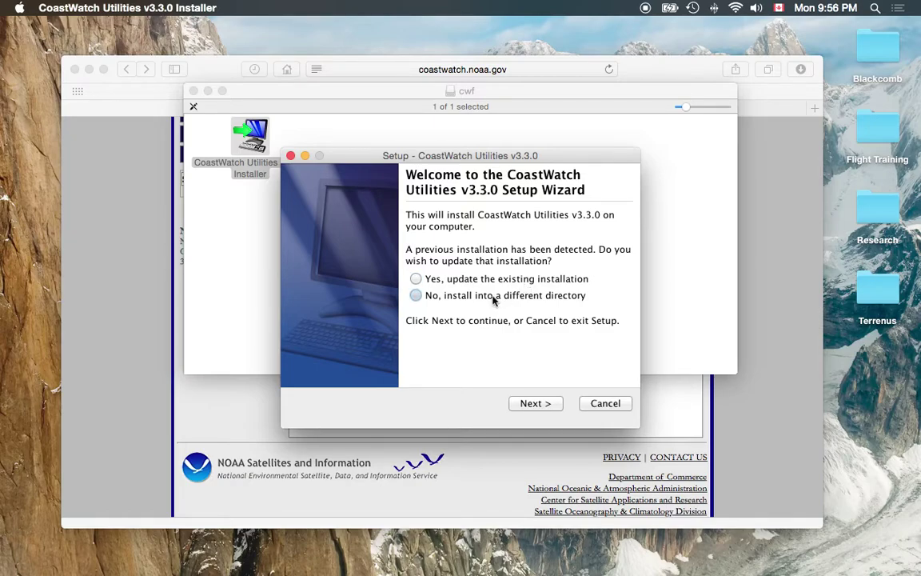
Advance to the CoastWatch license page, scroll through the terms, and accept the agreement
left_click(547, 406)
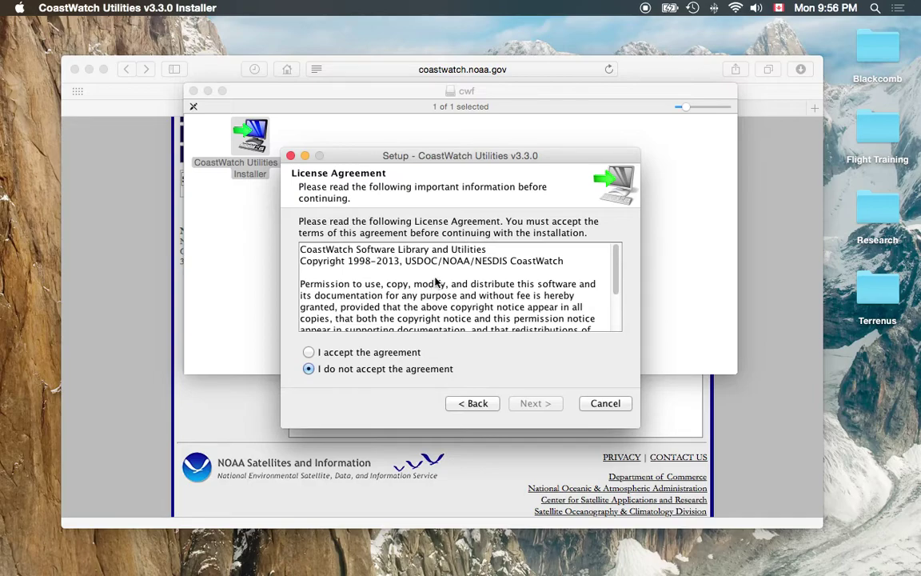
scroll(439, 282, "down", 5)
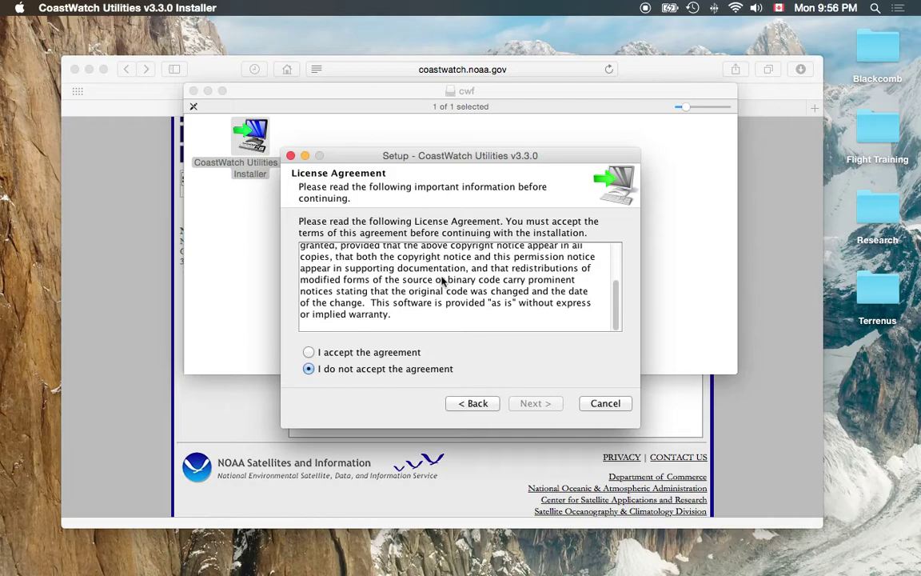
left_click(349, 353)
Set the install destination to /Applications/CoastWatch Utilities and continue to component selection
left_click(521, 405)
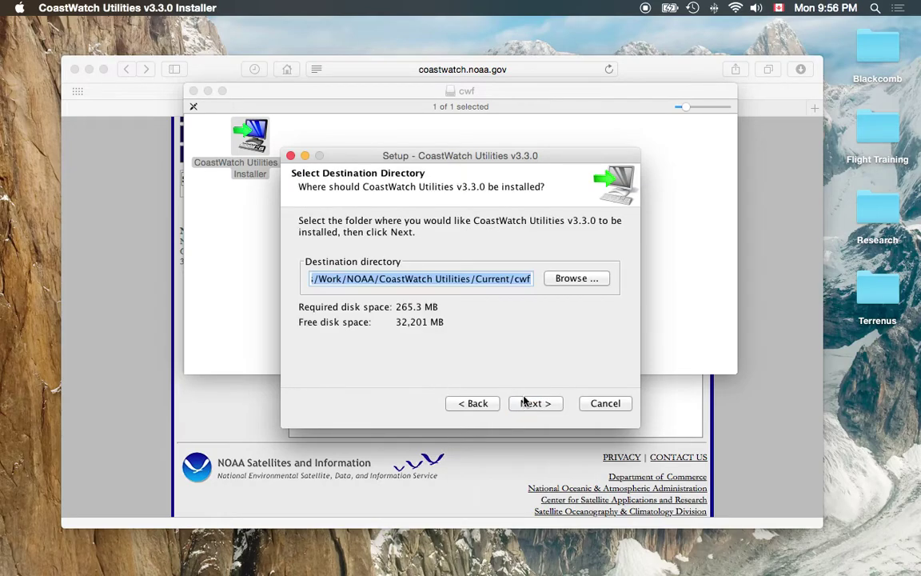
left_click(473, 278)
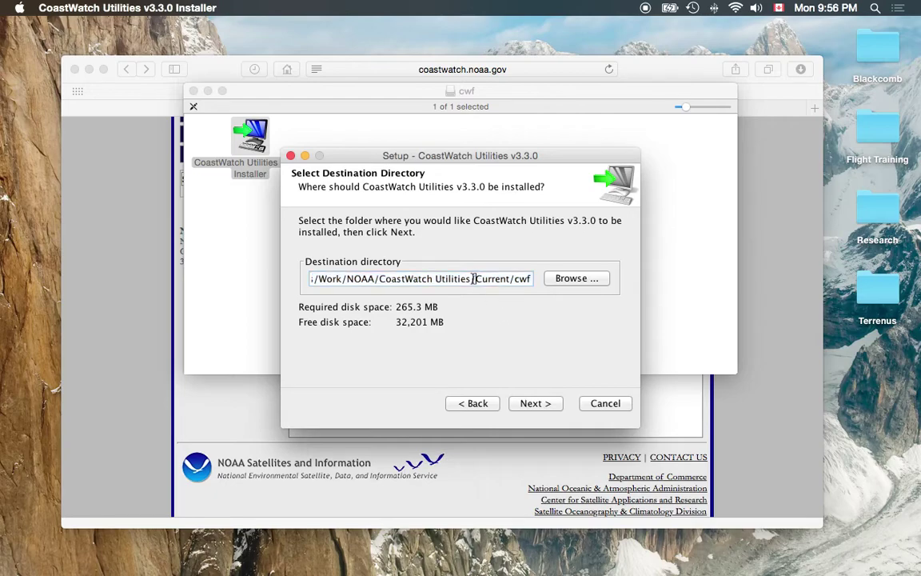
left_click(572, 280)
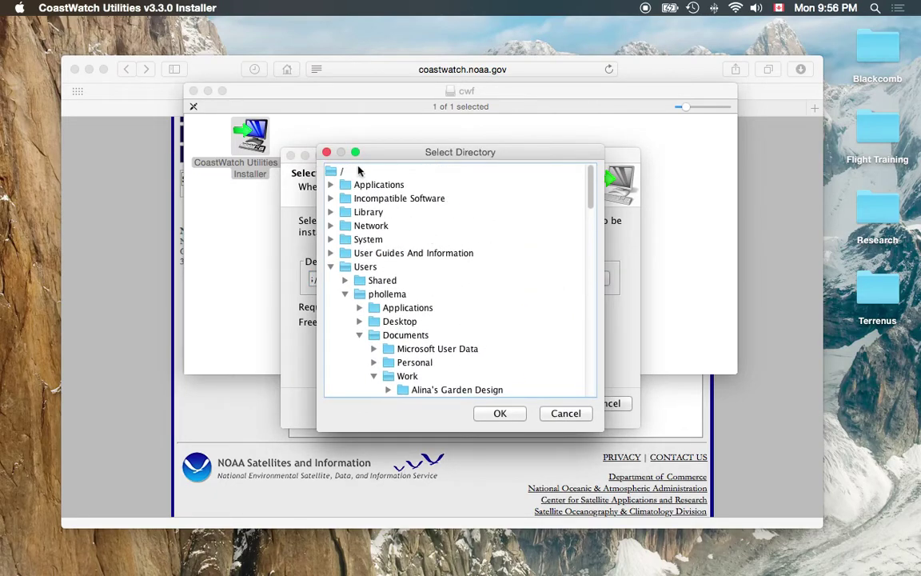
left_click(367, 183)
left_click(500, 414)
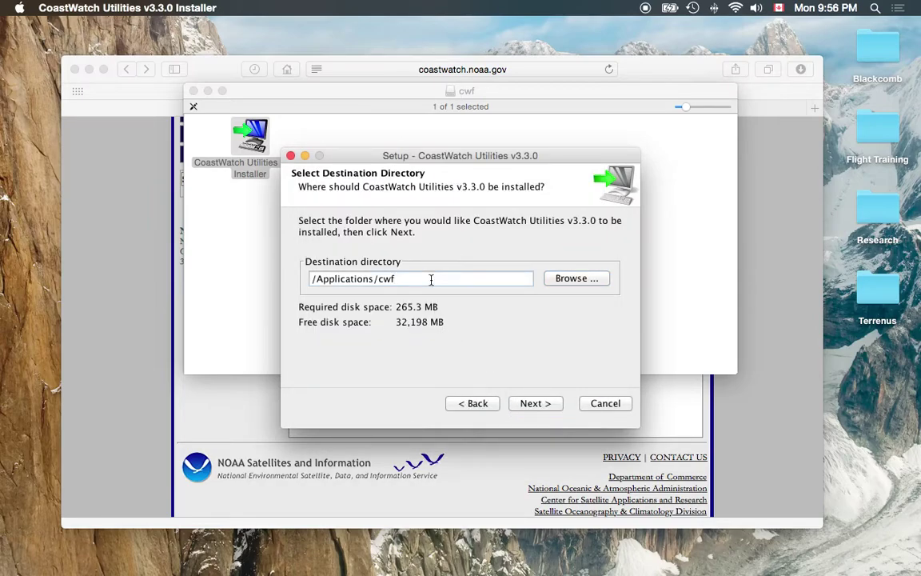
key("BackSpace")
key("BackSpace")
key("BackSpace")
type("CoastWatch")
type(" Utilitie")
type("s")
left_click(543, 407)
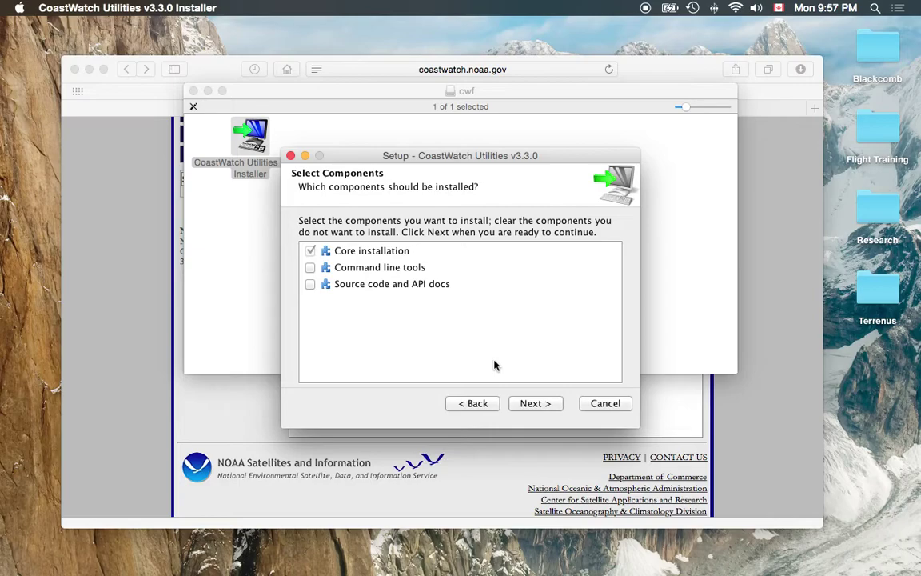
Add Command line tools and Source code and API docs, keep the HDF association, install, and finish
left_click(310, 272)
left_click(310, 286)
left_click(310, 270)
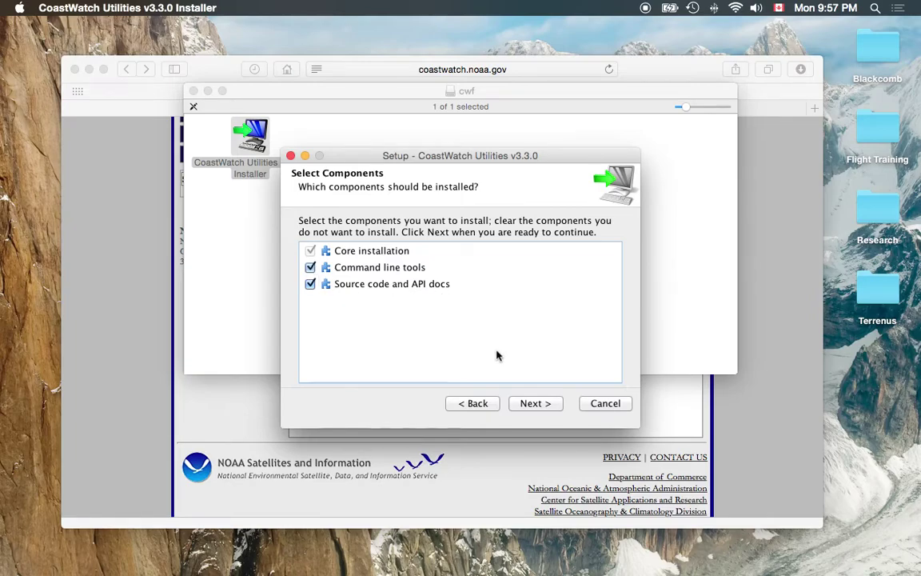
left_click(537, 404)
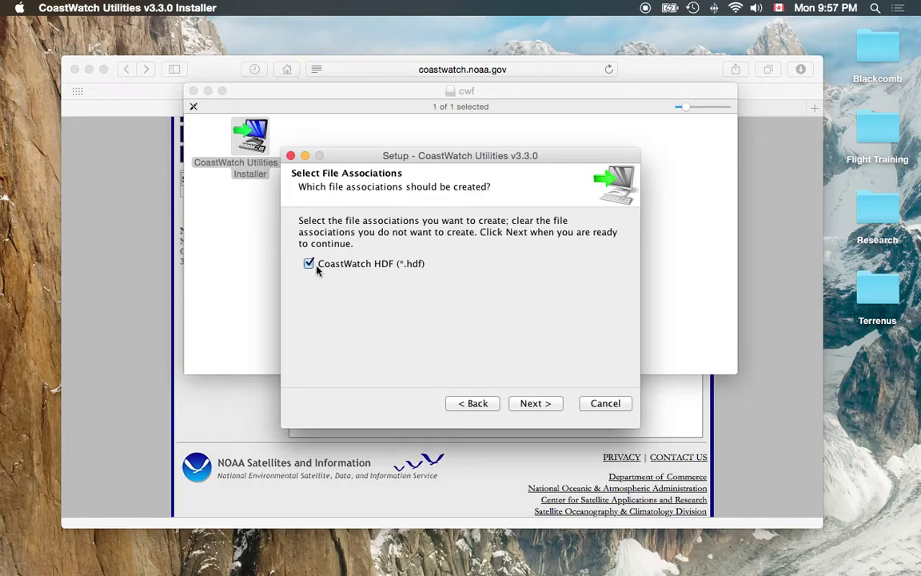
left_click(536, 403)
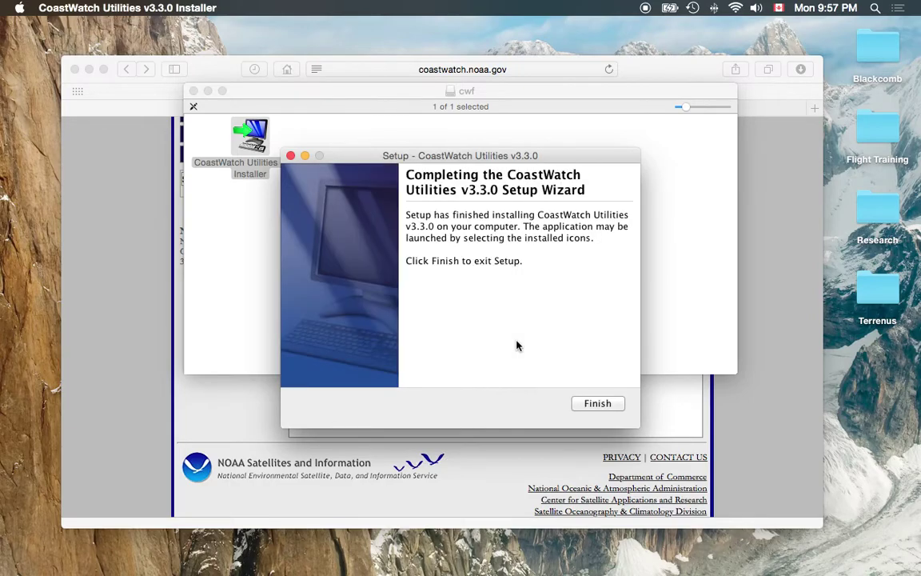
left_click(597, 403)
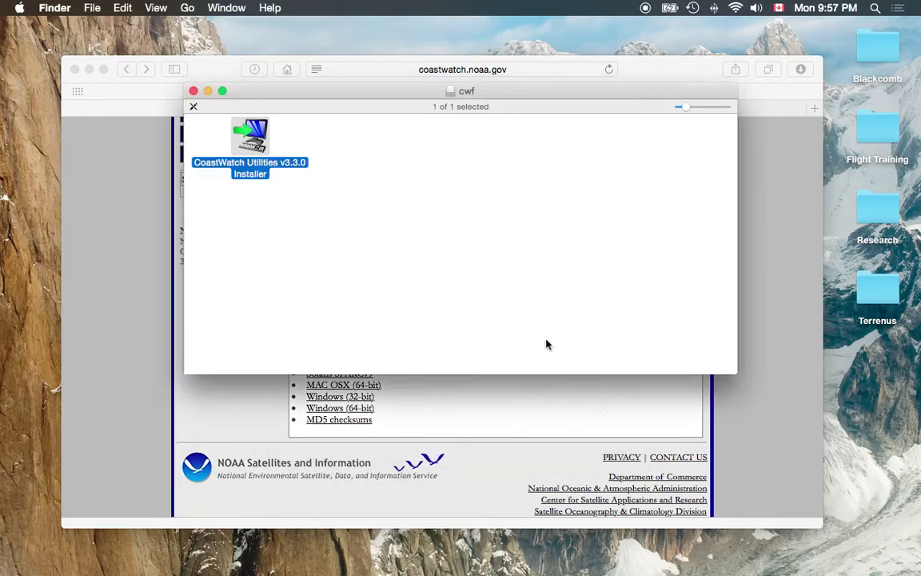
Close the cwf window and browse a new Finder window to Applications > CoastWatch Utilities > bin
left_click(193, 91)
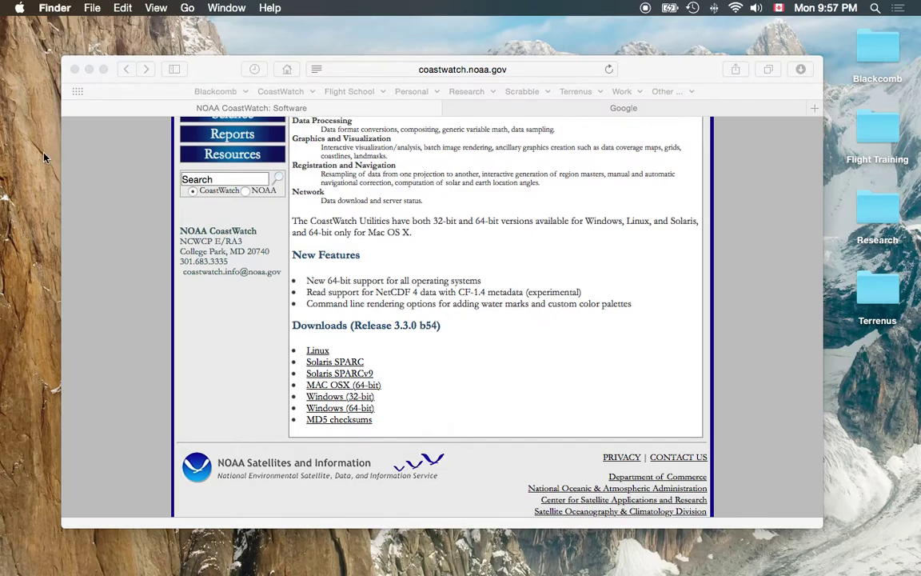
key("super+n")
left_click_drag(132, 152, 402, 140)
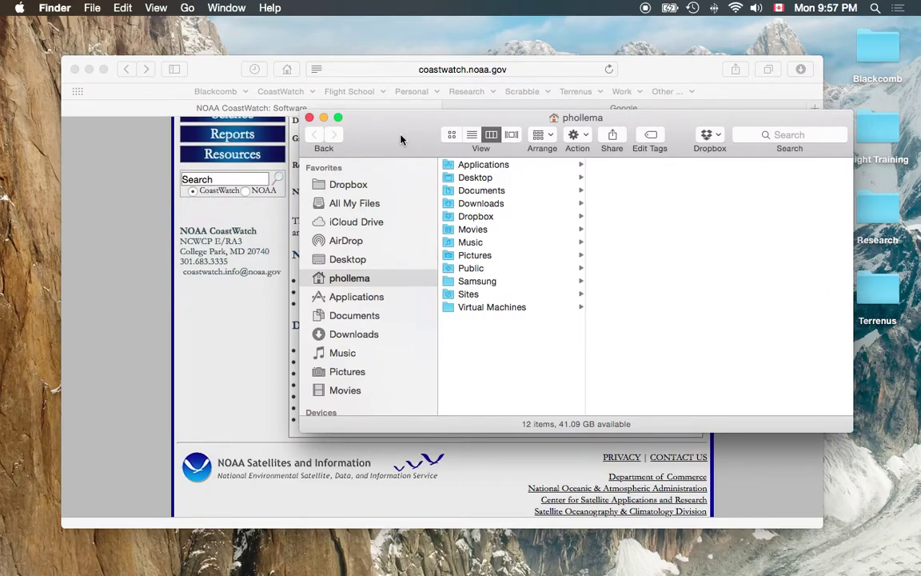
left_click(346, 299)
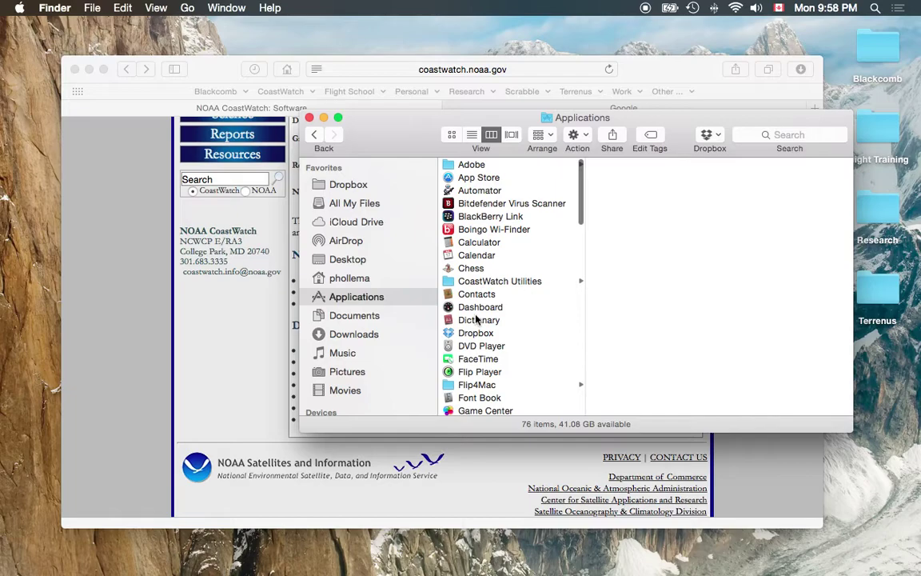
left_click(485, 282)
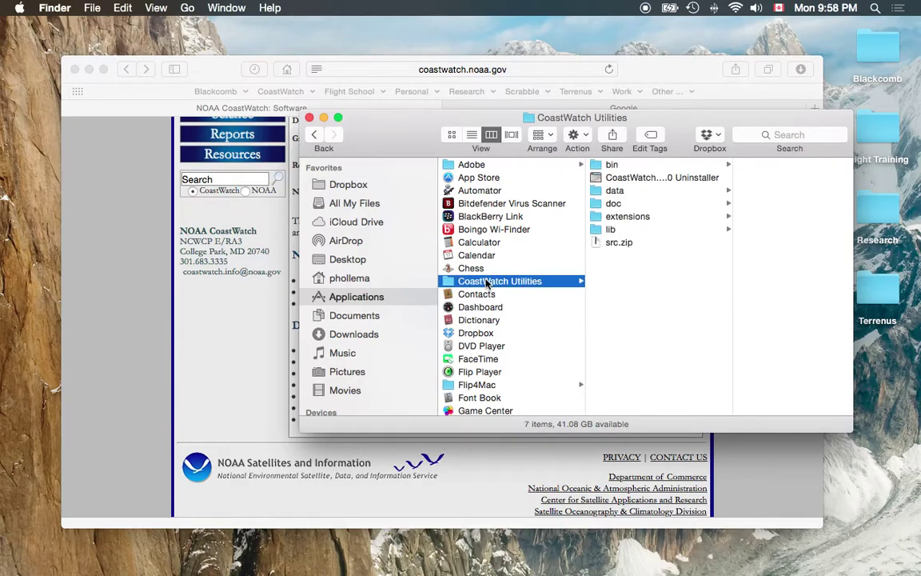
left_click(642, 166)
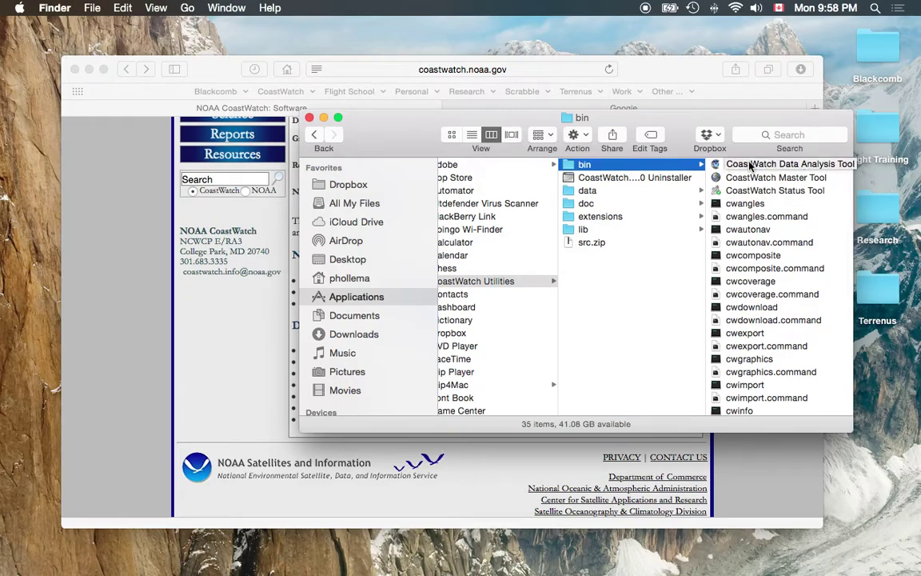
Launch CoastWatch Data Analysis Tool from bin, then scroll Finder back to the CoastWatch Utilities columns
double_click(750, 166)
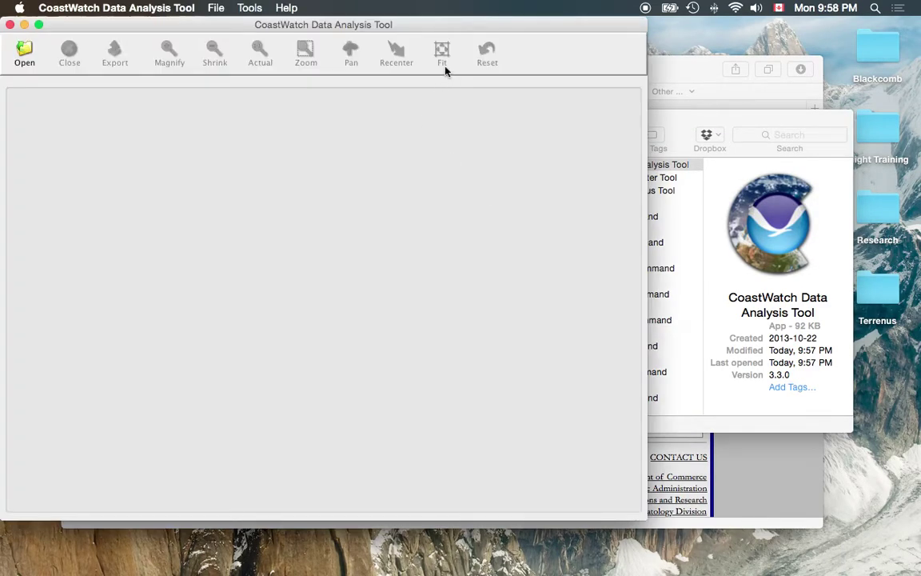
left_click_drag(435, 29, 468, 45)
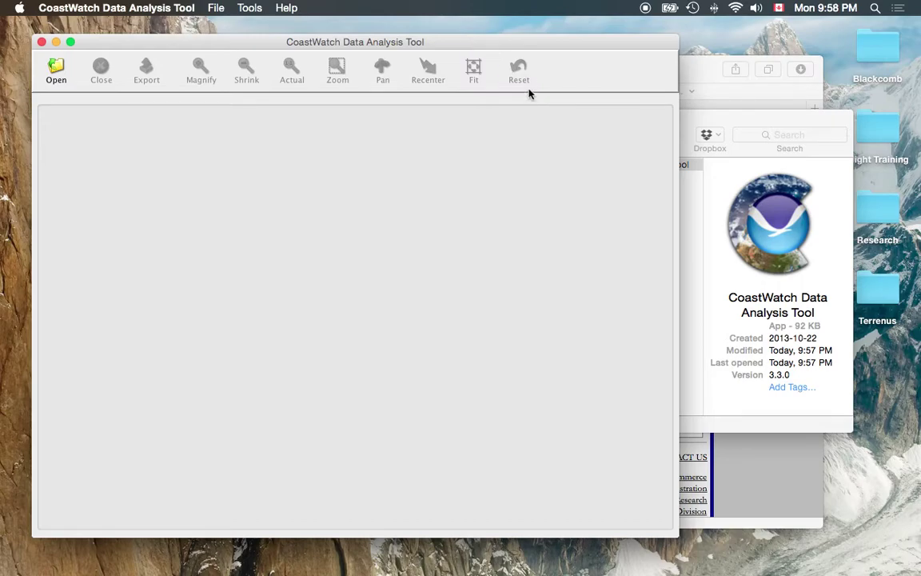
left_click(734, 117)
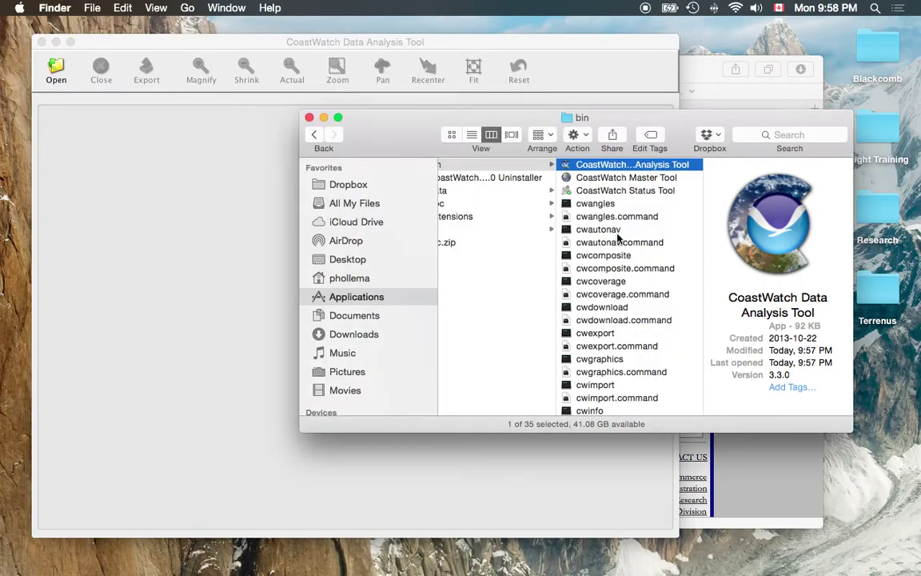
scroll(615, 237, "left", 5)
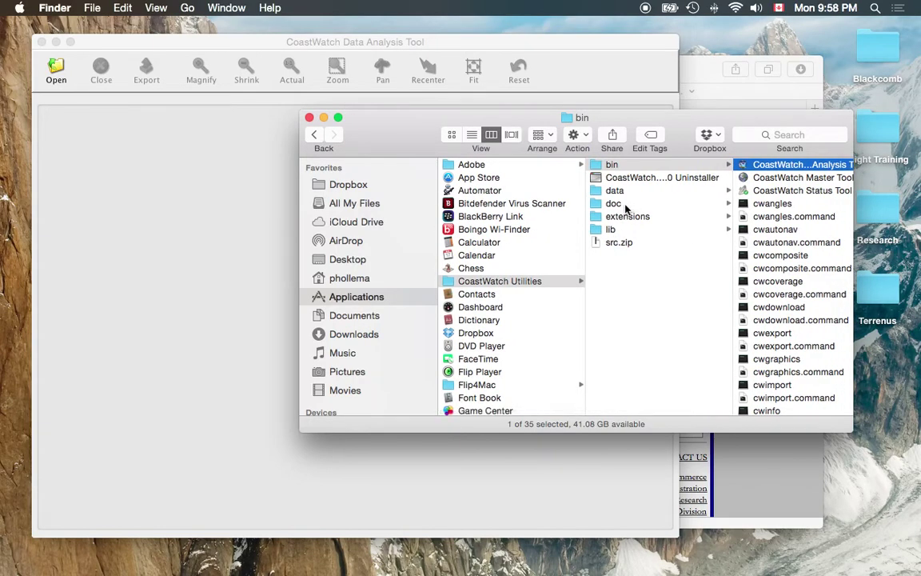
Quick Look cwf_ug_3_3_0.pdf from the doc folder and scroll to its Contents page
left_click(625, 205)
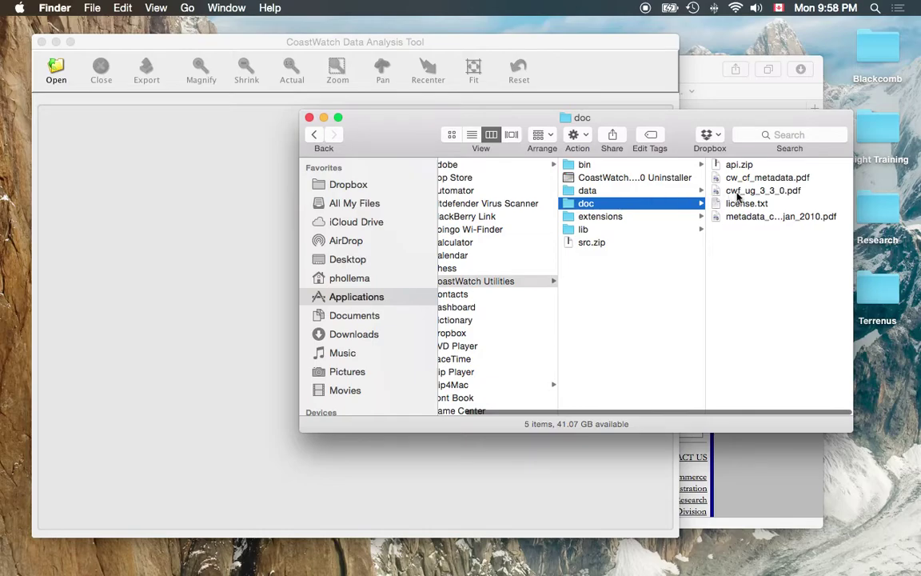
left_click(754, 192)
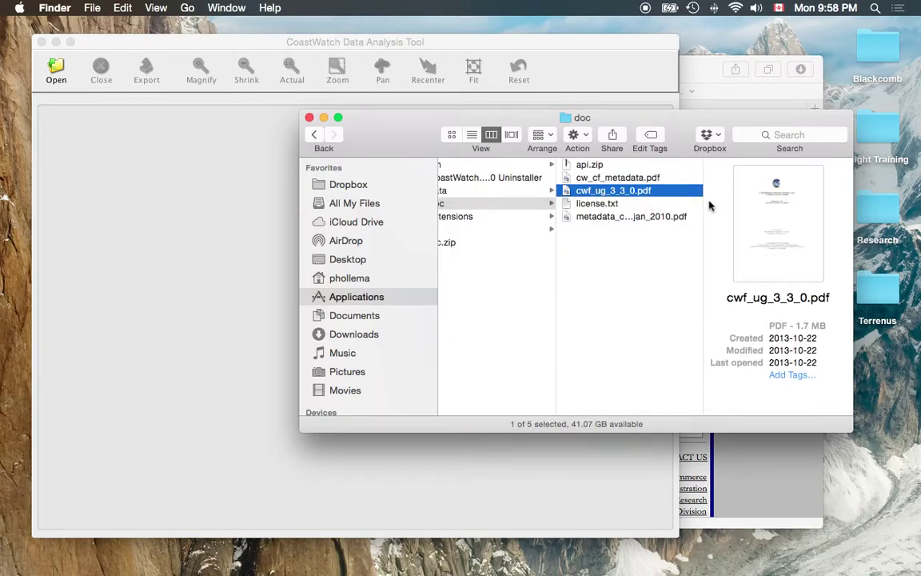
key("space")
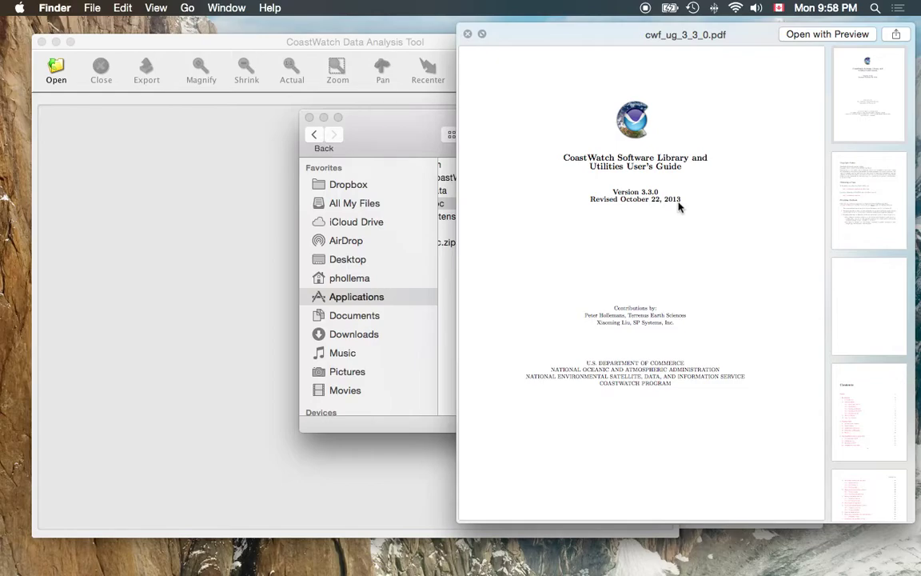
key("space")
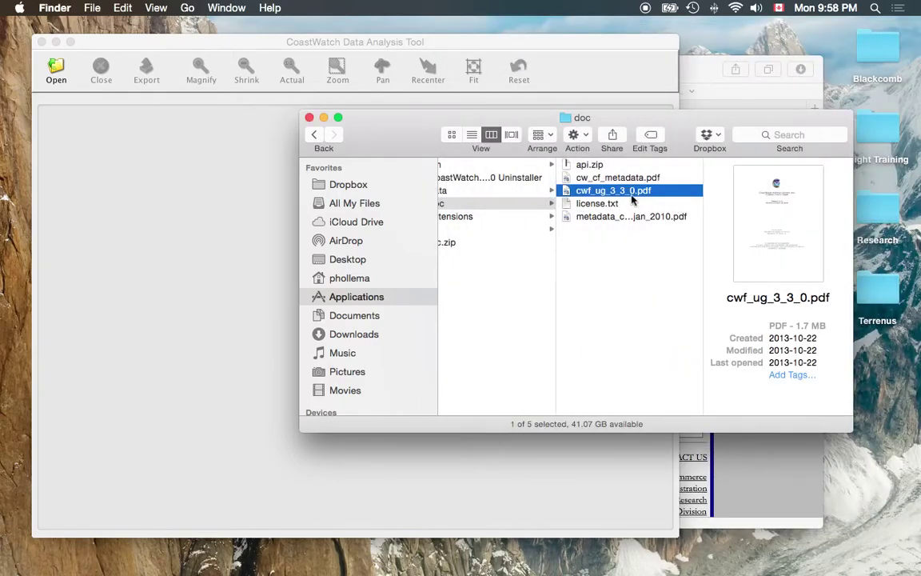
key("space")
scroll(696, 207, "down", 10)
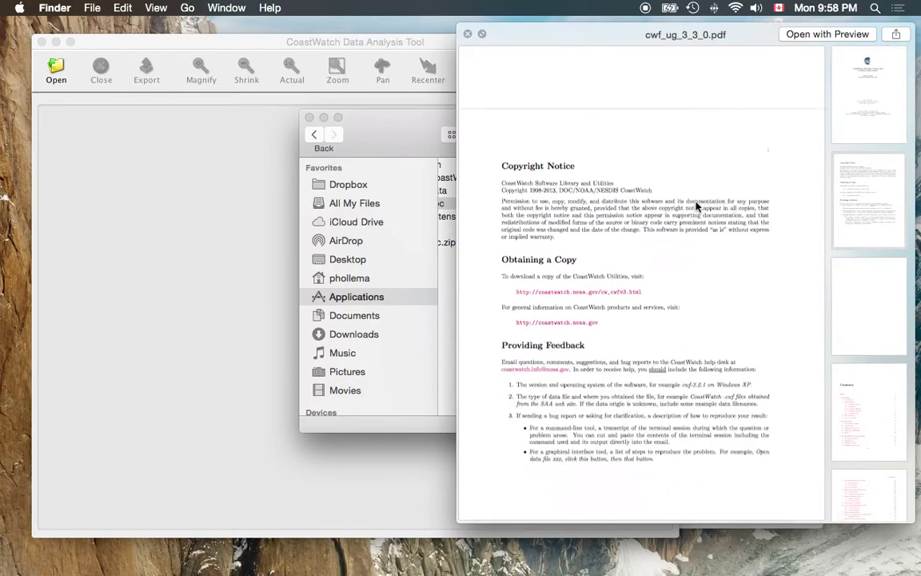
scroll(695, 206, "down", 15)
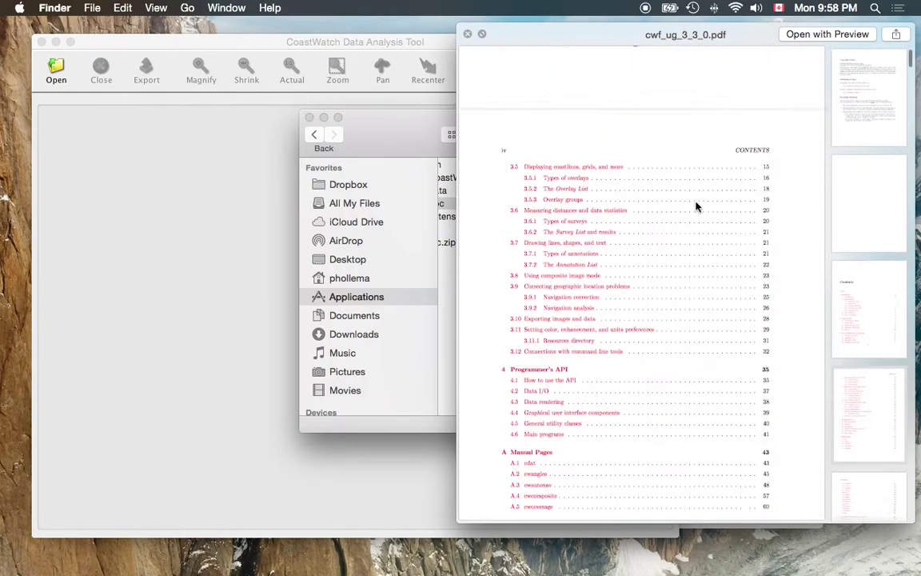
scroll(696, 206, "up", 10)
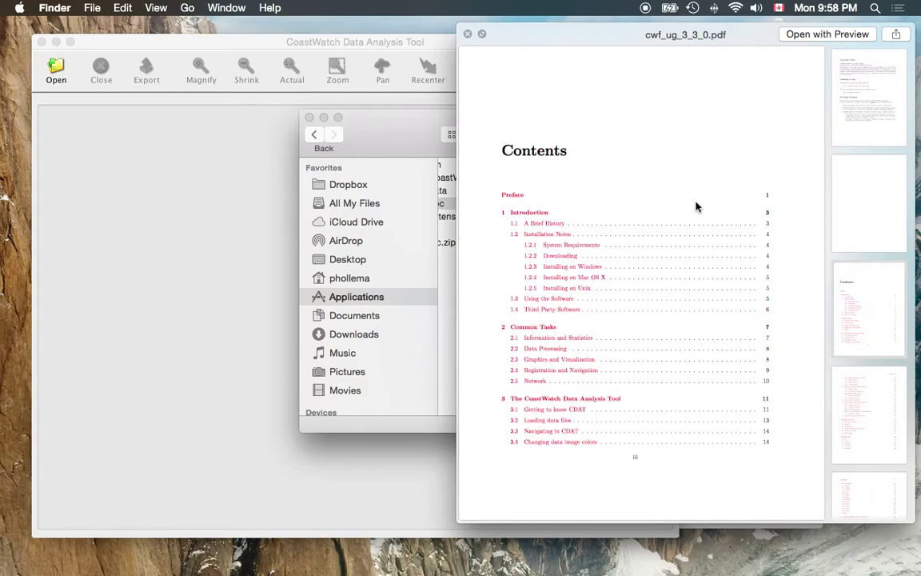